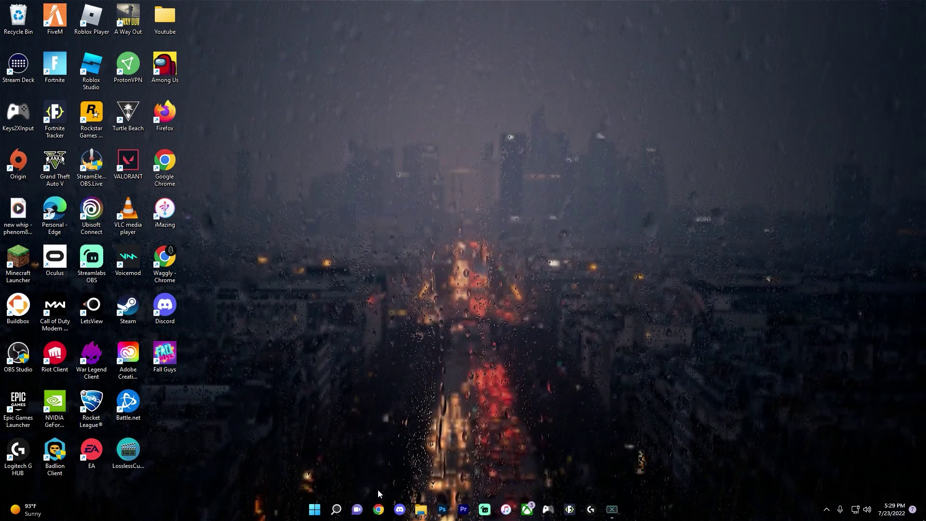
- Download letsview-setup.exe from letsview.com in Chrome and run the installer, allowing it to make changes
left_click(378, 510)
left_click(333, 227)
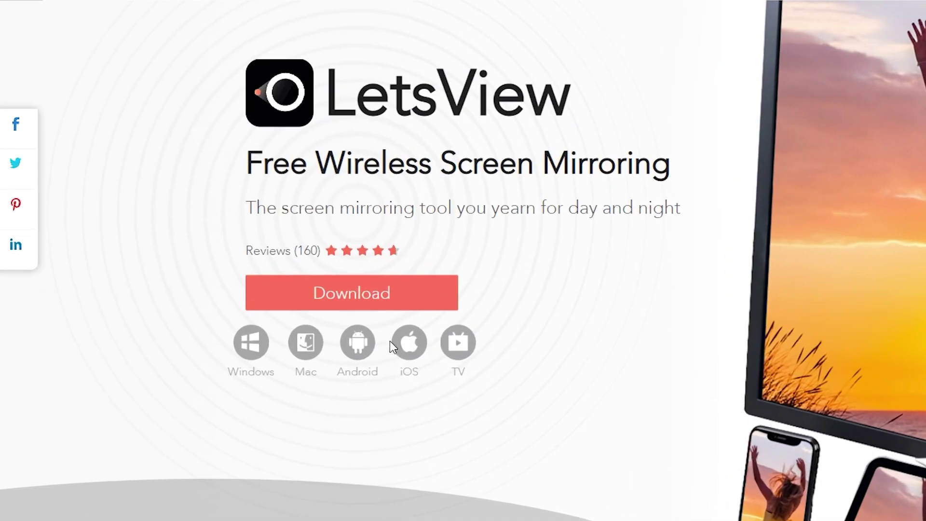
left_click(333, 296)
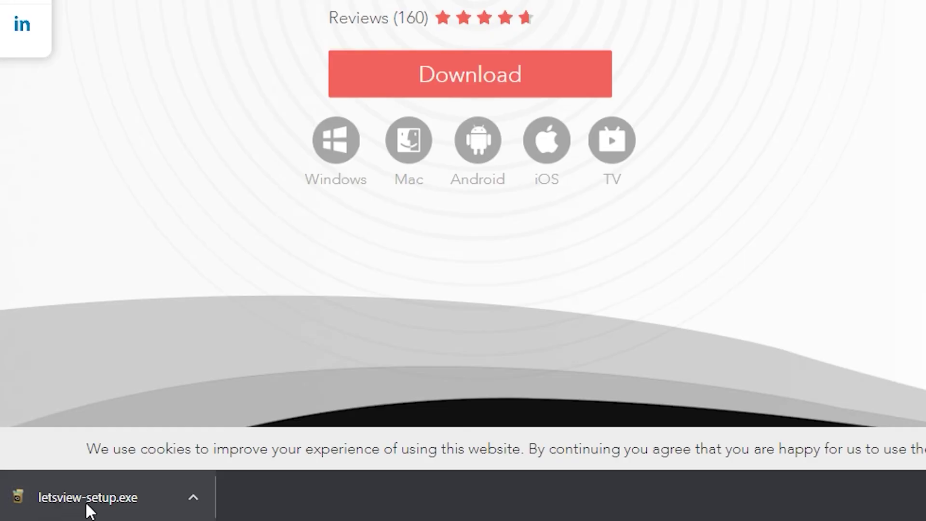
left_click(87, 497)
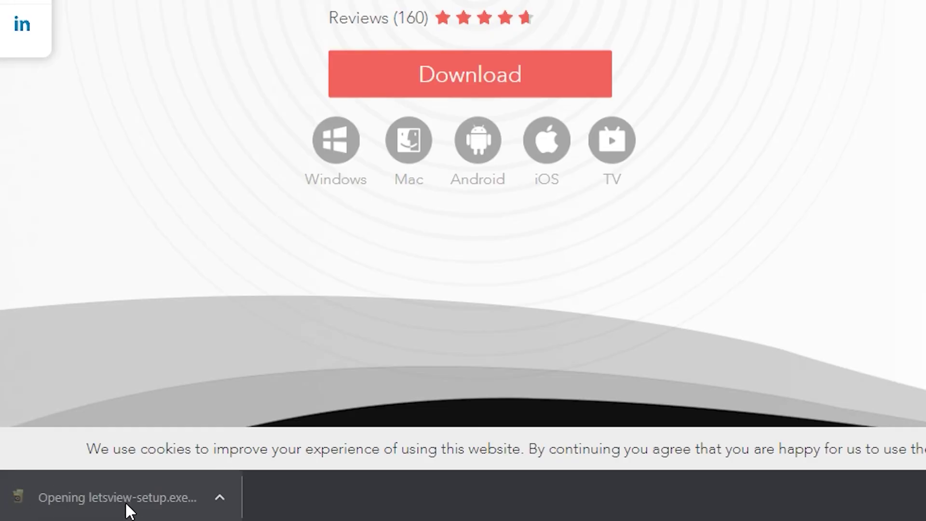
left_click(414, 332)
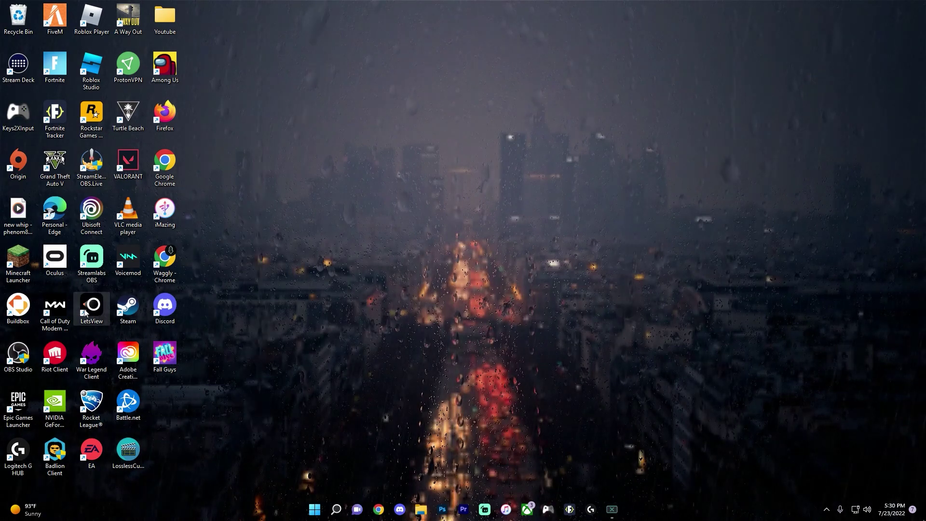
- Move the LetsView shortcut to the middle of the desktop and launch LetsView
left_click_drag(91, 305, 405, 238)
left_click_drag(368, 210, 385, 251)
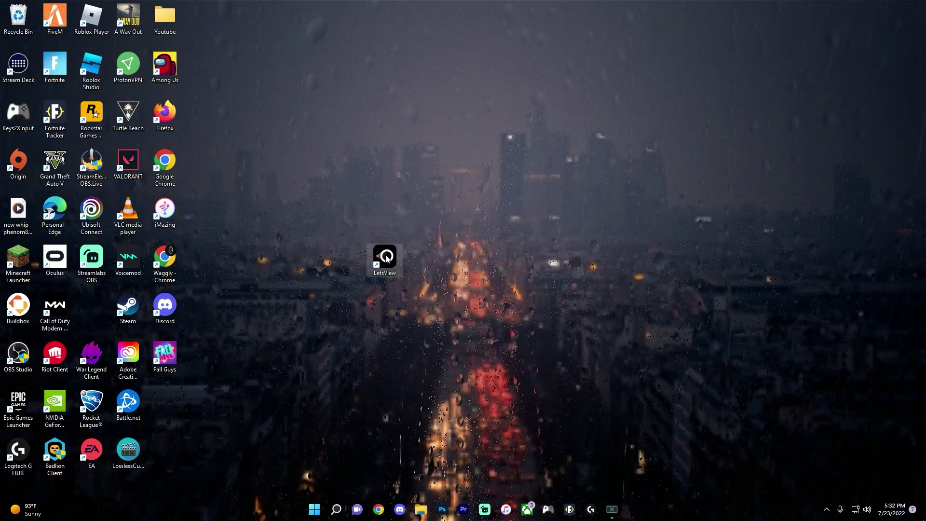
double_click(386, 258)
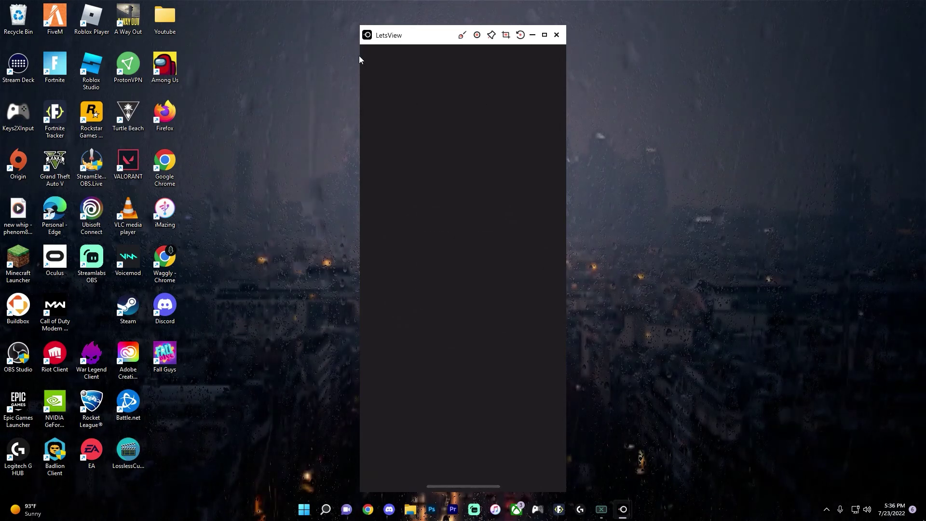
- Reposition the LetsView mirroring window on the desktop, then start OBS Studio
mouse_move(401, 35)
left_mouse_down()
mouse_move(450, 82)
mouse_move(427, 28)
mouse_move(408, 21)
left_mouse_up()
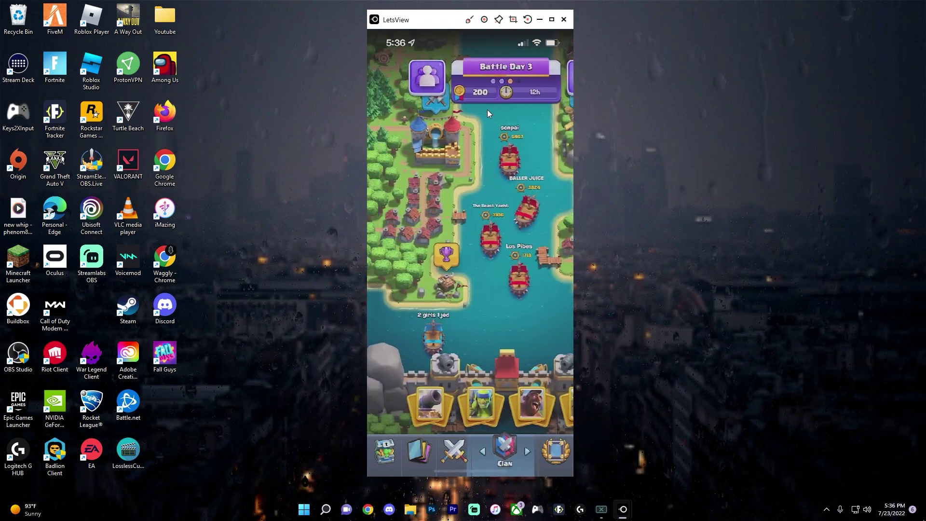
left_click_drag(428, 28, 438, 41)
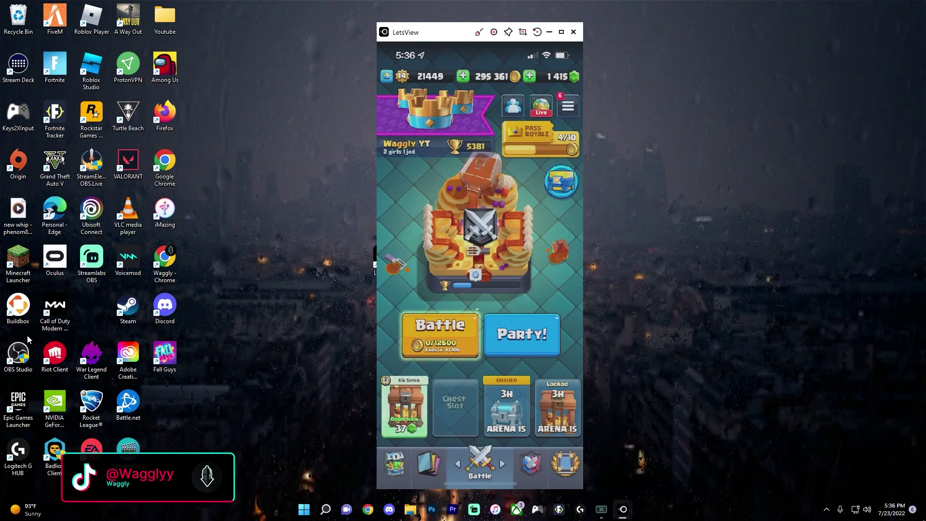
double_click(21, 350)
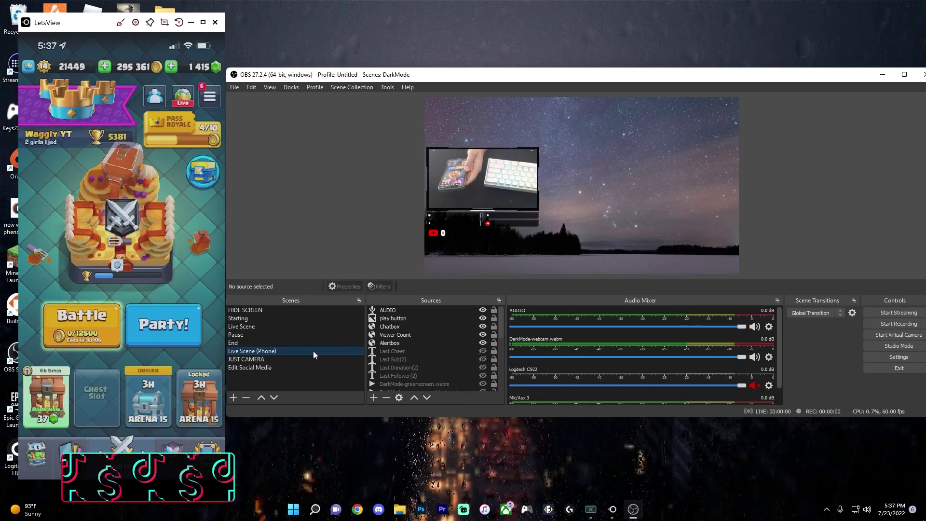
- Add a new Window Capture source named 'Phone Screen'
scroll(443, 319, "down", 1)
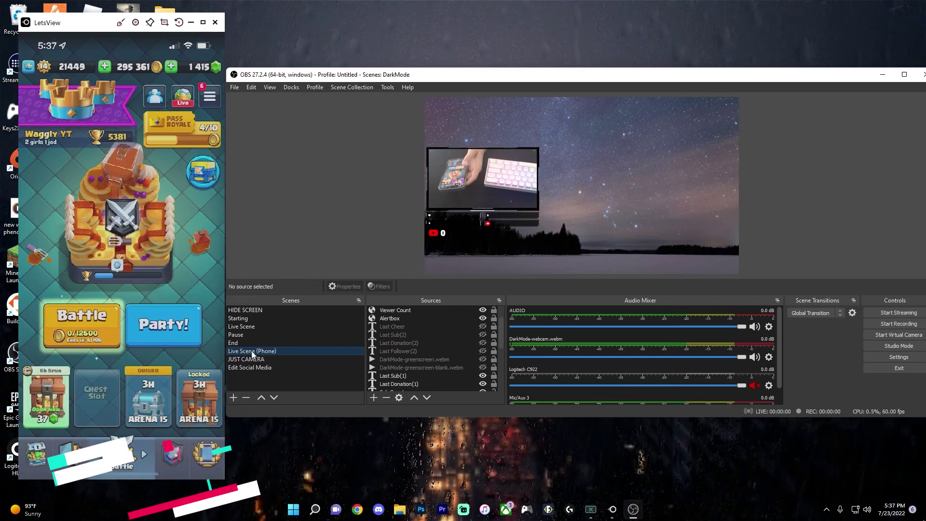
scroll(446, 312, "up", 1)
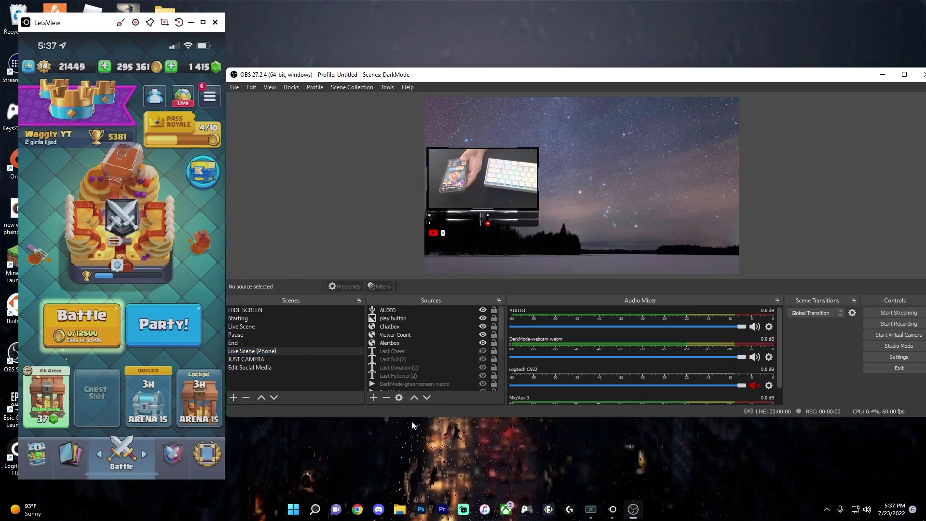
left_click(375, 398)
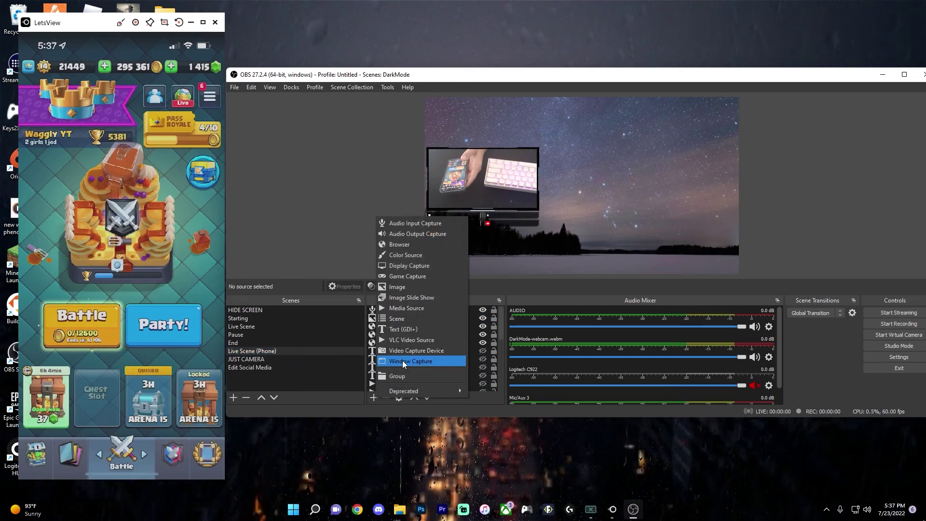
left_click(427, 363)
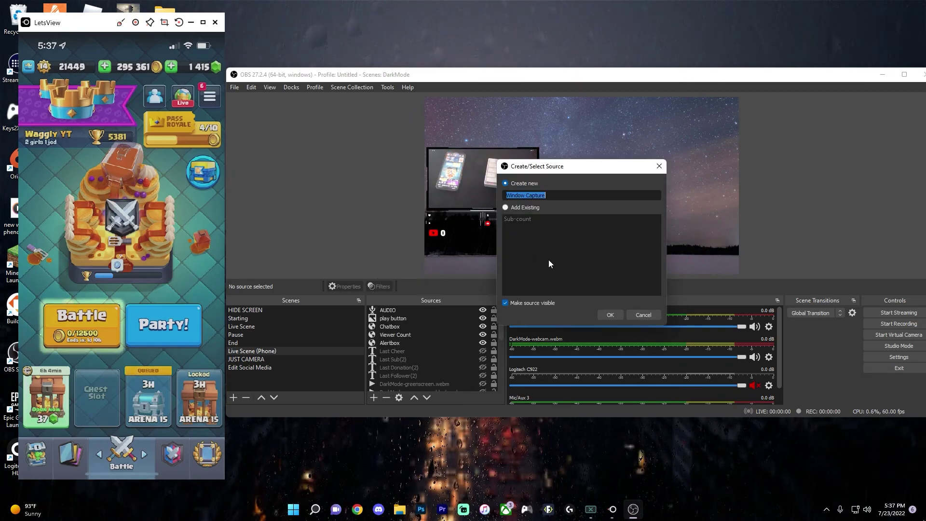
type("Phone Scree")
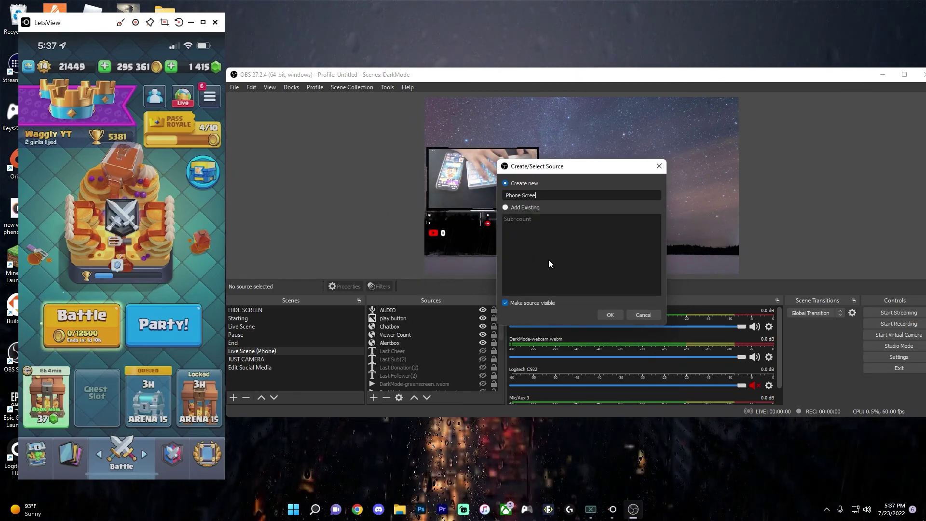
type("n")
left_click(610, 314)
- Set the capture to the [LetsView.exe]: LetsView window and nudge it up and right
left_click(494, 309)
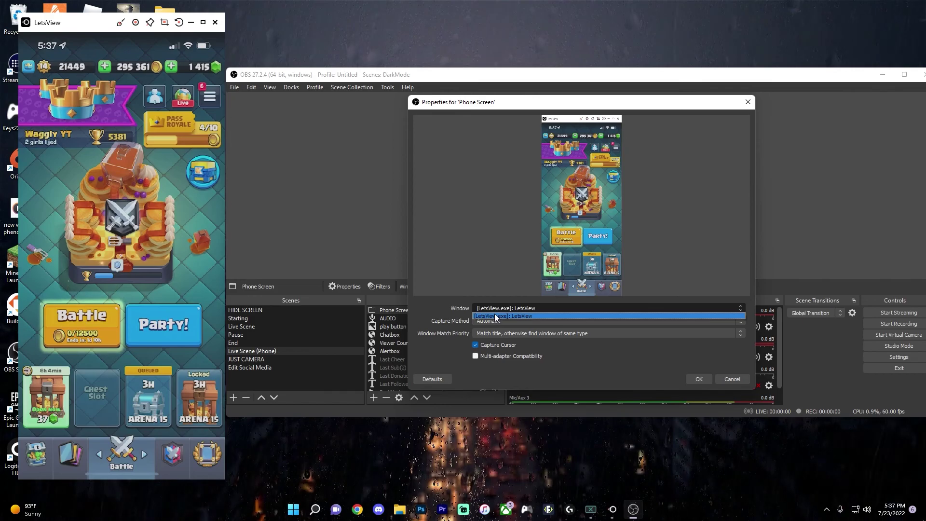
left_click(494, 315)
left_click(532, 308)
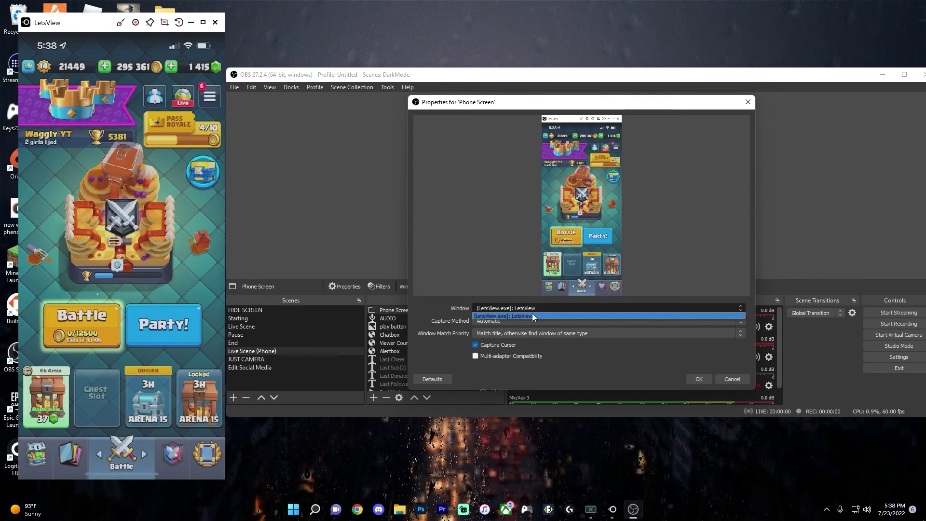
left_click(529, 314)
left_click(698, 379)
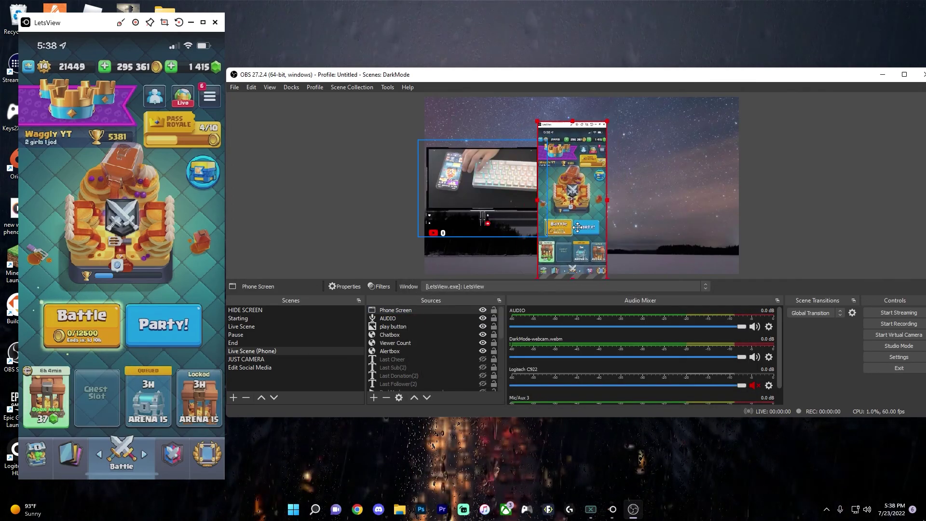
left_click_drag(578, 228, 588, 208)
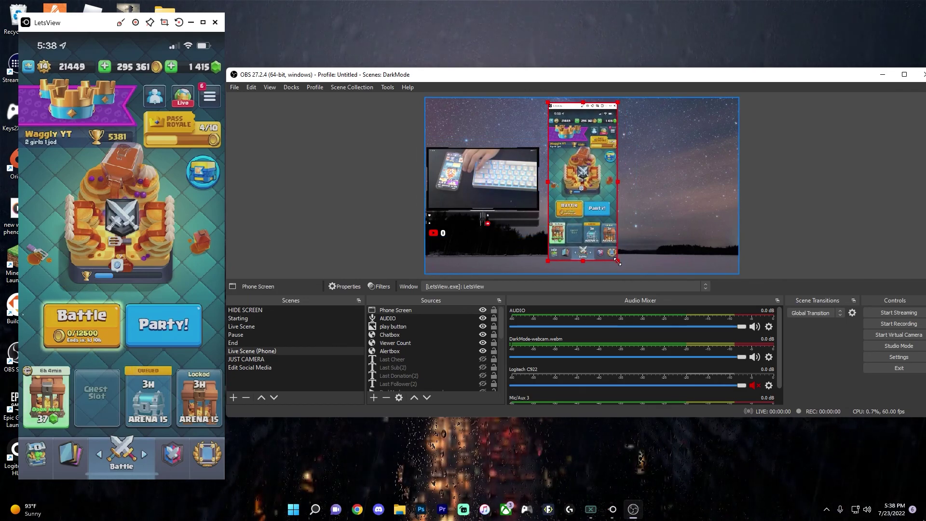
- Enlarge the Phone Screen capture and crop the LetsView title bar off its top
left_click_drag(617, 261, 626, 273)
left_click_drag(587, 103, 587, 98)
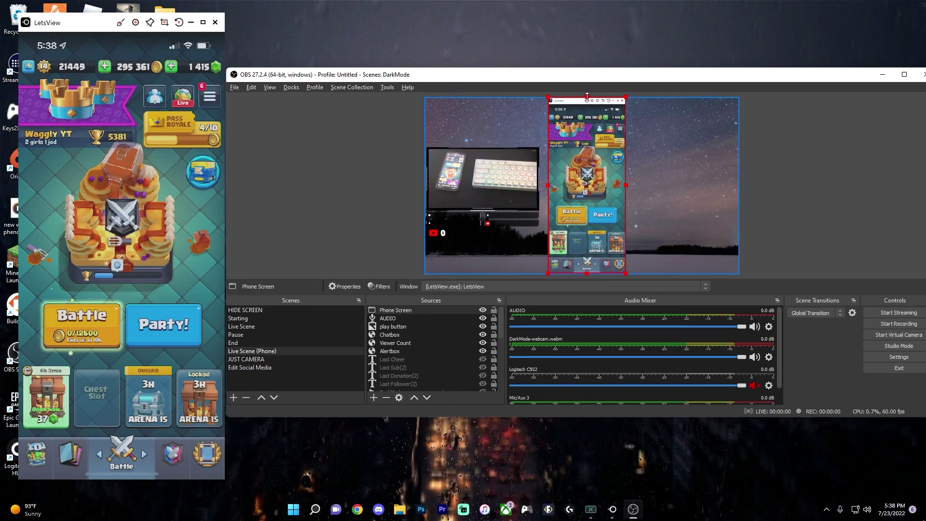
left_click_drag(586, 98, 586, 103)
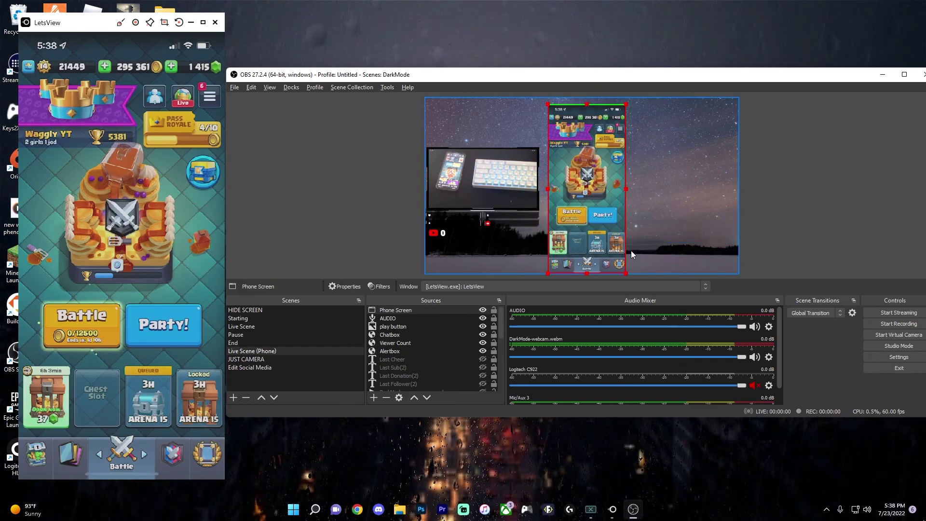
left_click_drag(626, 104, 629, 103)
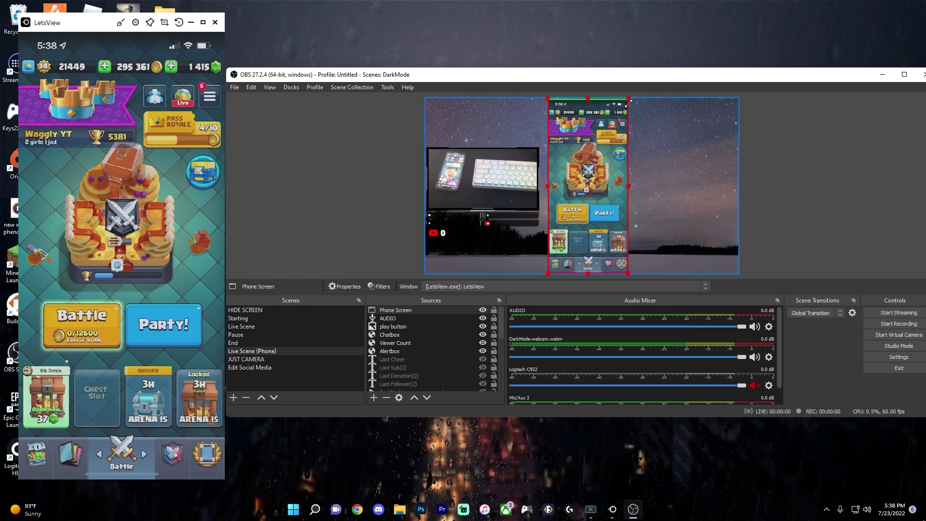
left_click(652, 170)
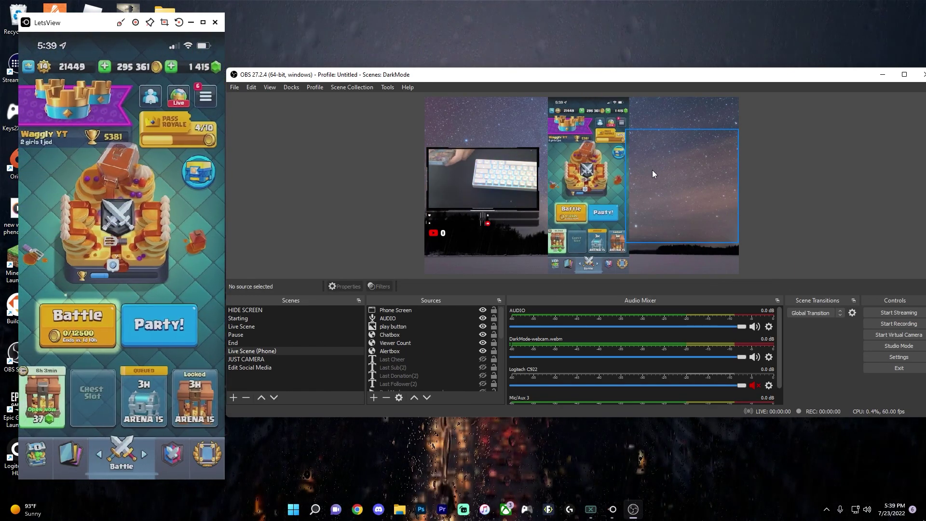
- Reselect the Phone Screen capture and resize it from its corner beside the webcam
scroll(400, 374, "down", 5)
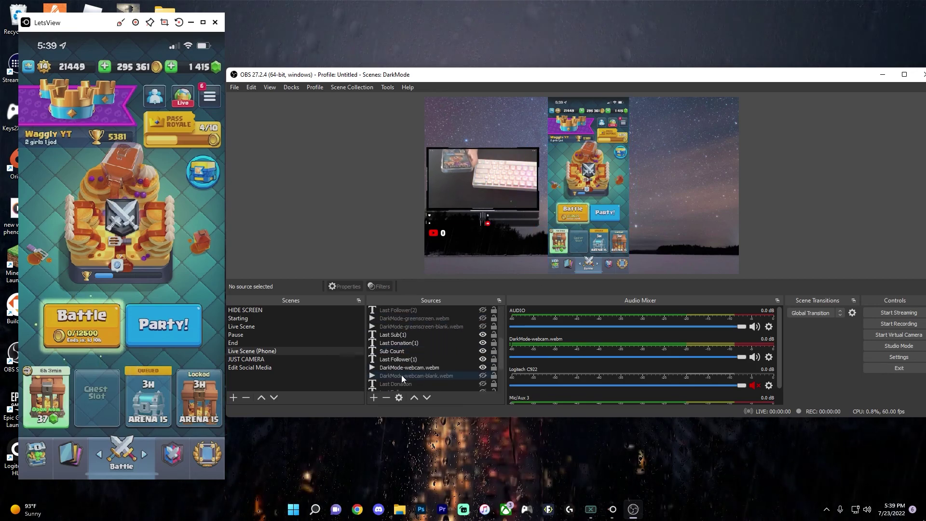
left_click(404, 384)
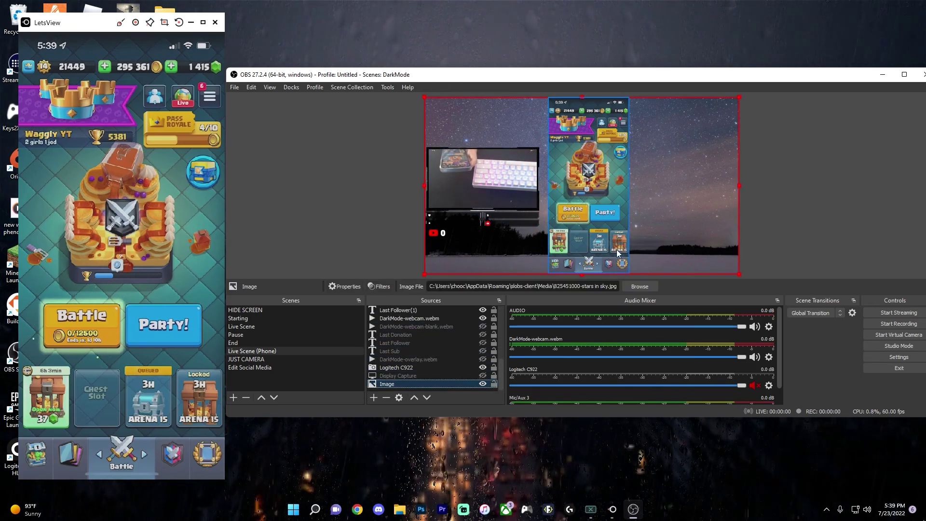
left_click(783, 197)
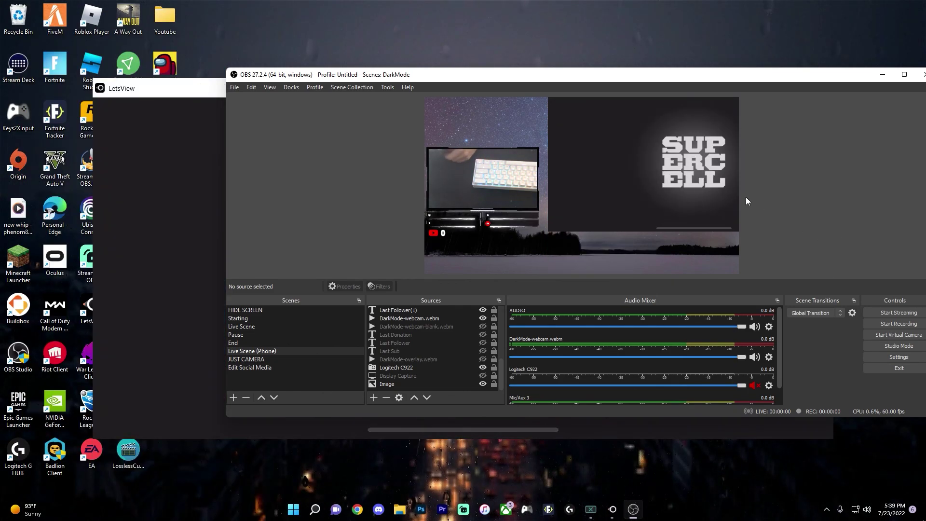
left_click(685, 163)
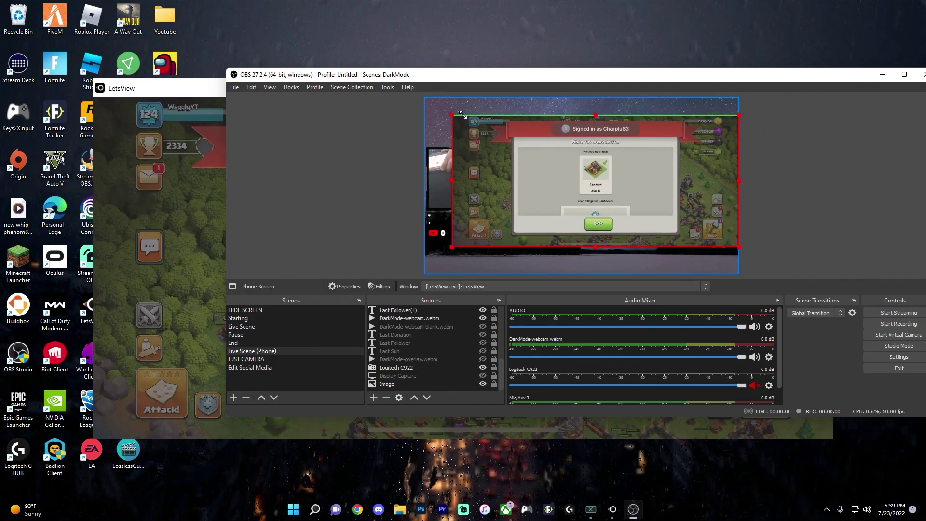
left_click_drag(445, 110, 627, 104)
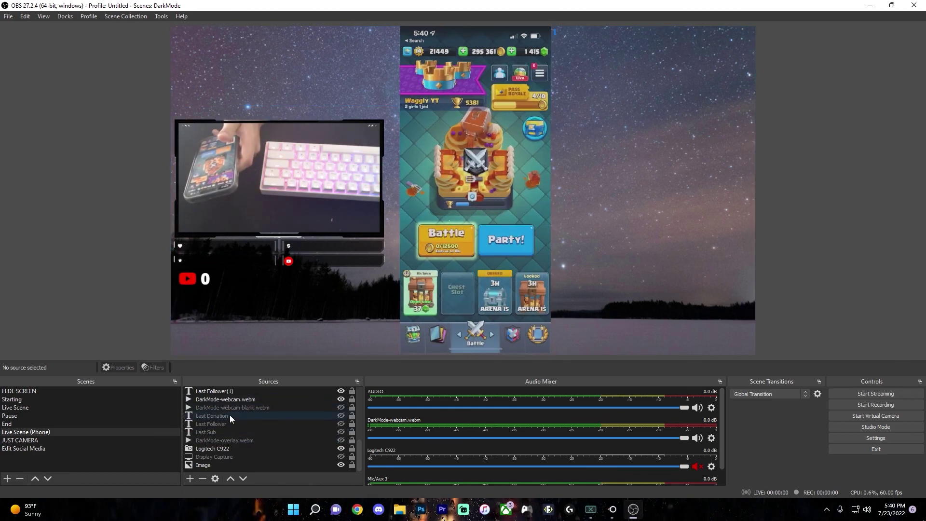
scroll(249, 430, "up", 5)
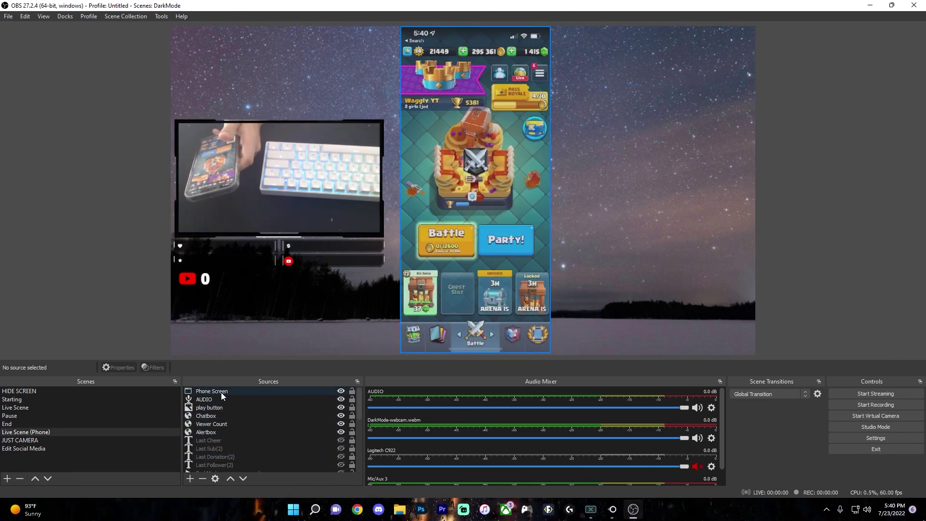
left_click(207, 398)
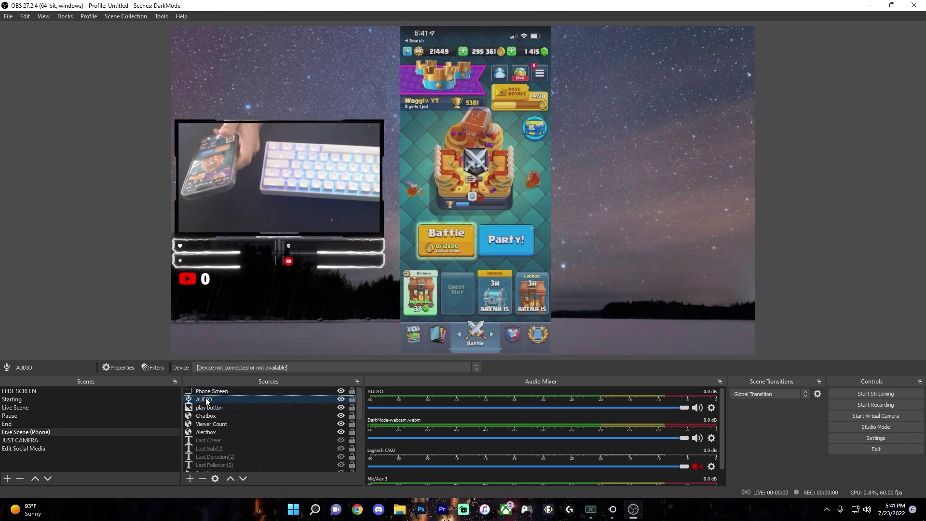
left_click(305, 213)
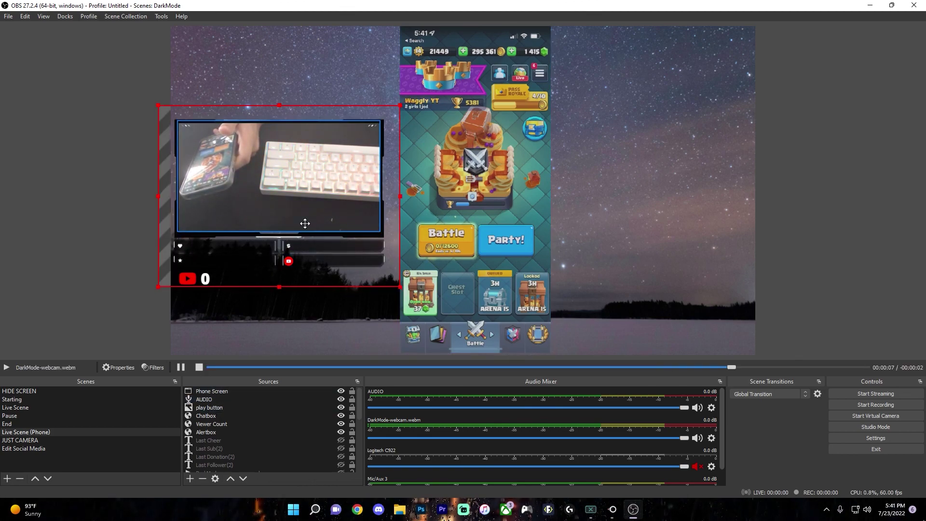
left_click(143, 227)
scroll(295, 446, "down", 3)
scroll(295, 447, "up", 3)
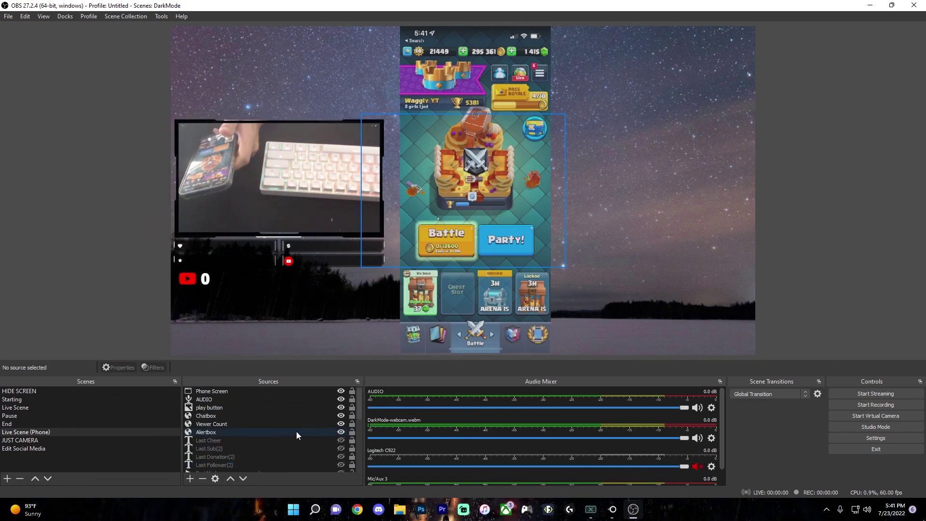